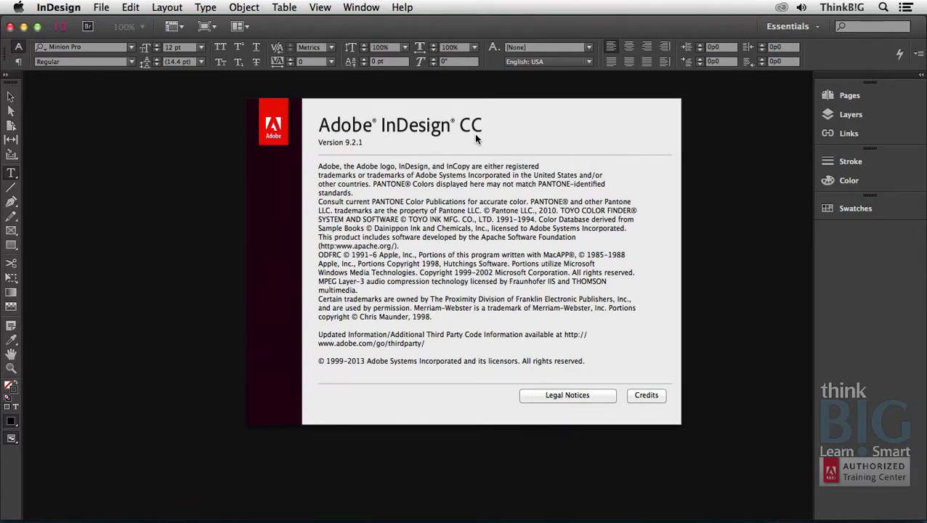
Step: Dismiss the About InDesign 9.2.1 window to reveal the empty workspace
click(282, 121)
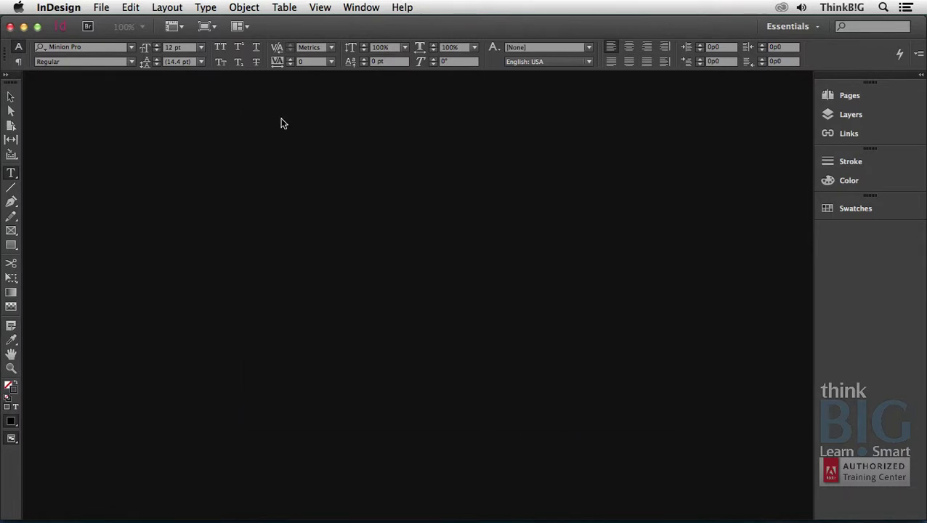
Step: Create a new one-page Letter document, Untitled-12, with the default settings
click(97, 8)
mouse_move(116, 24)
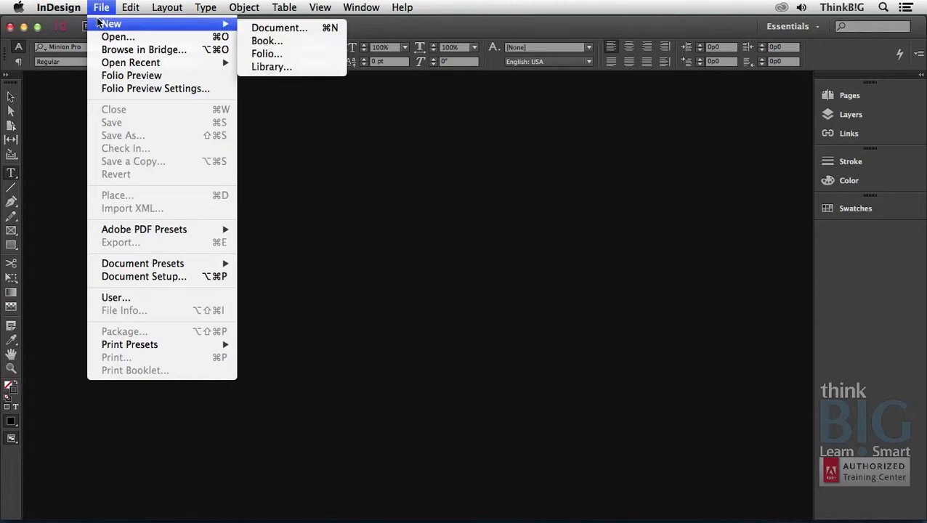
click(319, 29)
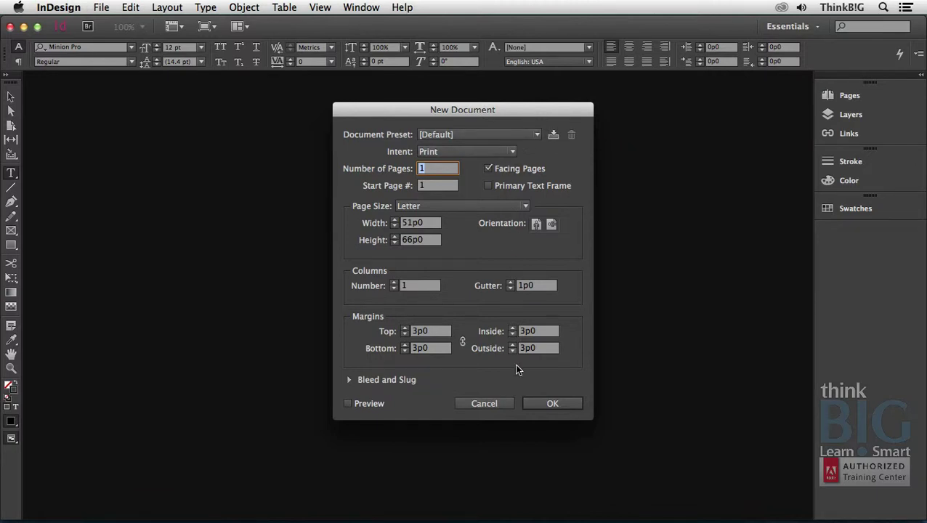
click(555, 402)
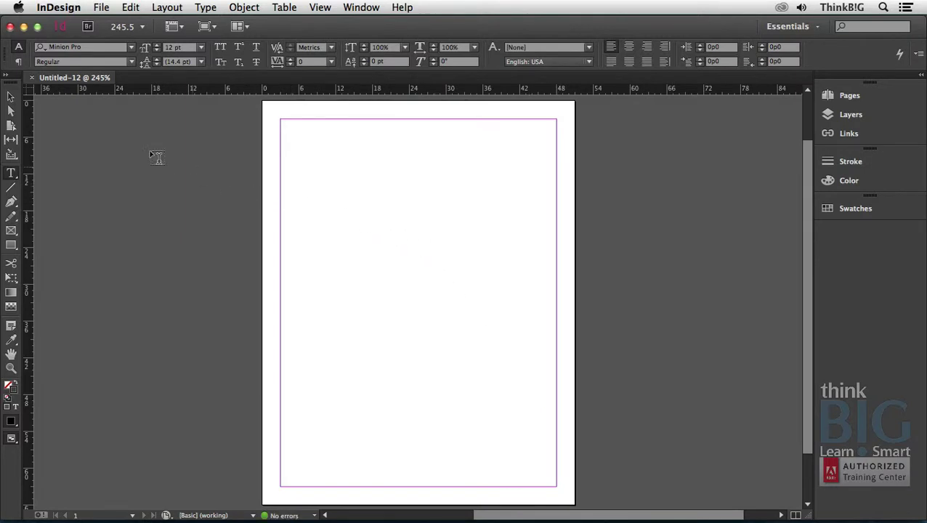
click(12, 175)
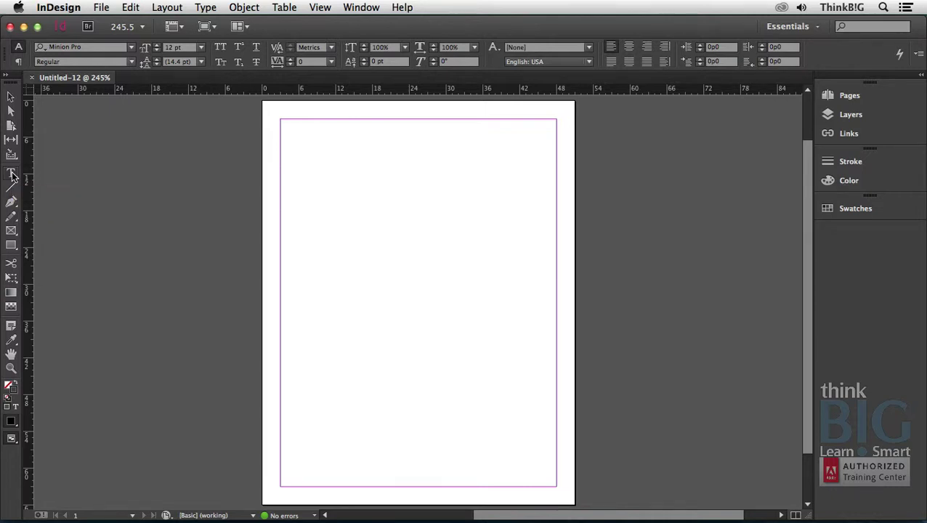
click(307, 143)
key(w)
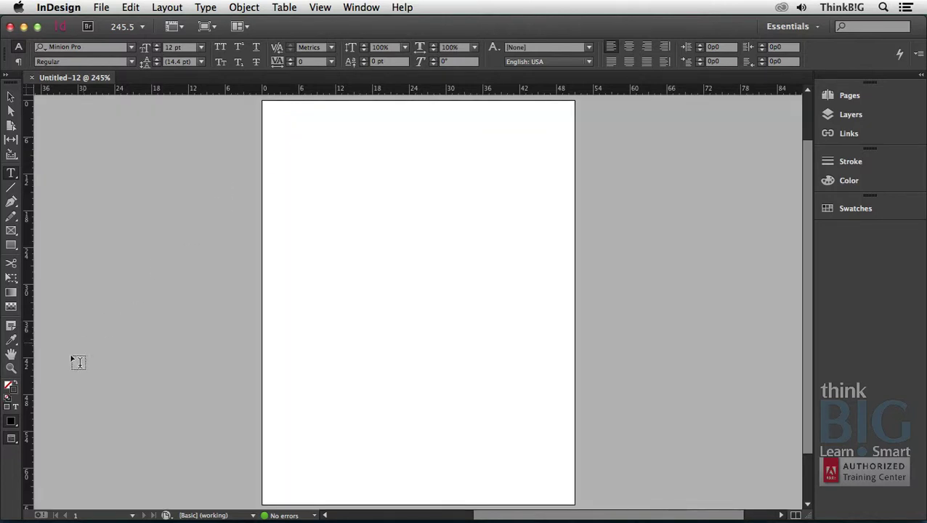
click(12, 439)
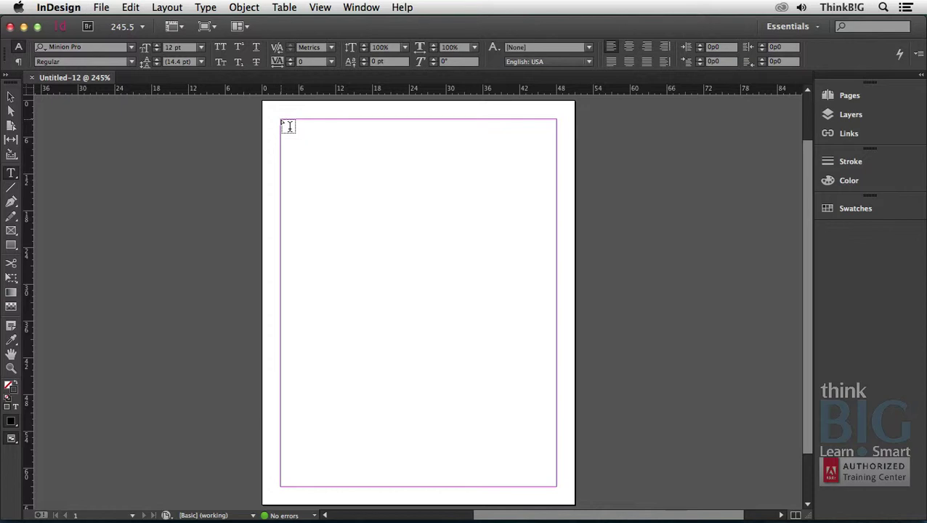
Step: Draw a text frame at the page's top-left margin corner and type Hello into it
drag(282, 120, 387, 303)
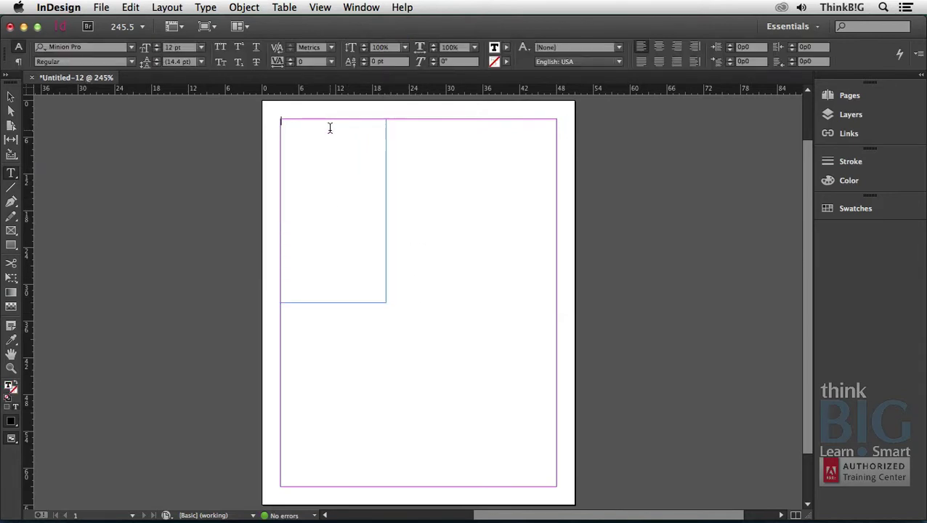
text(Hello)
Step: Thread the Hello frame into a new linked frame drawn at the page's top right
click(11, 97)
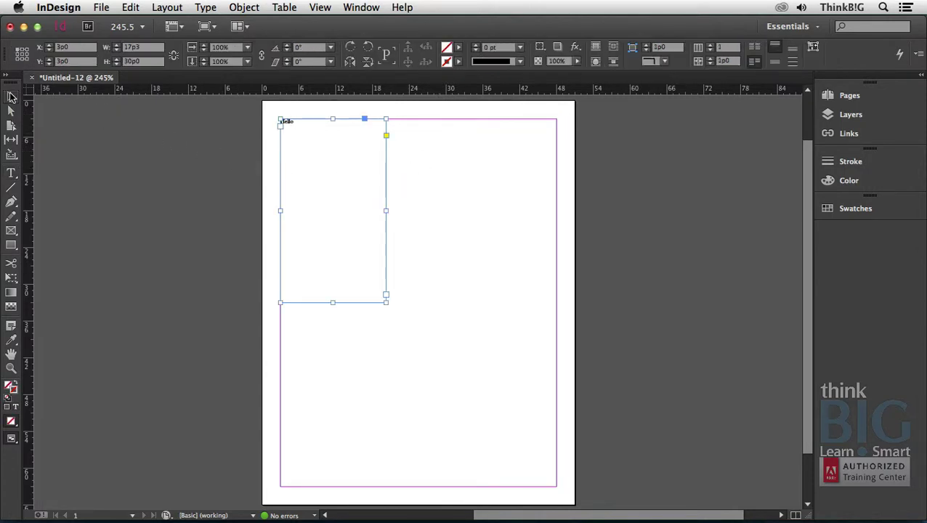
click(387, 296)
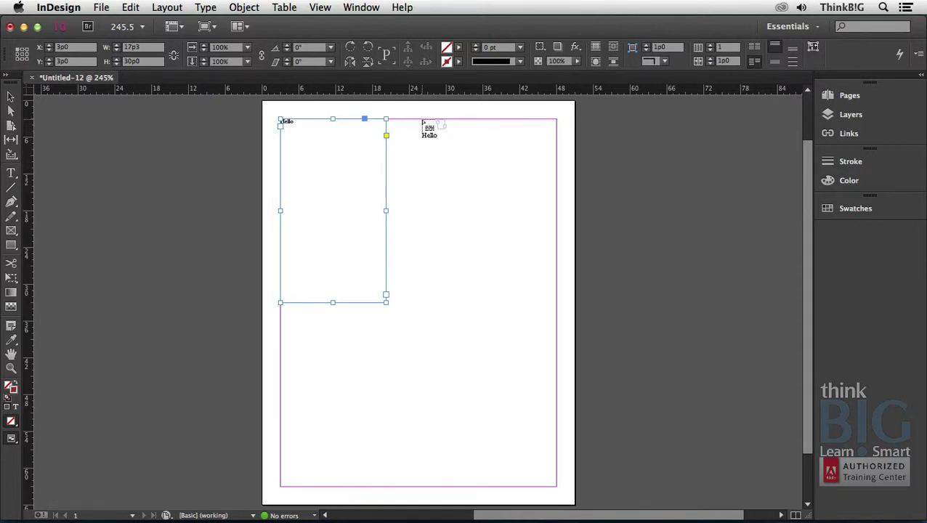
drag(423, 119, 555, 303)
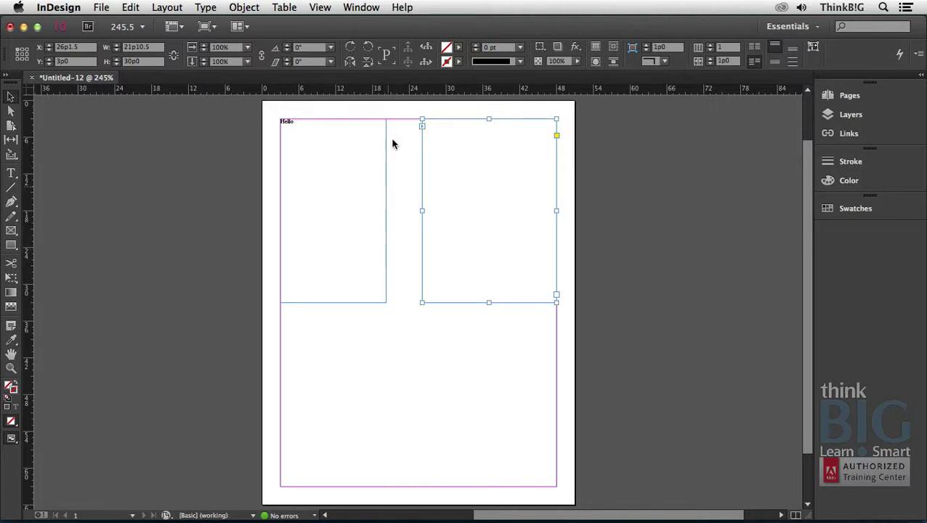
Step: Turn on View > Extras > Show Text Threads to display the link line
click(318, 7)
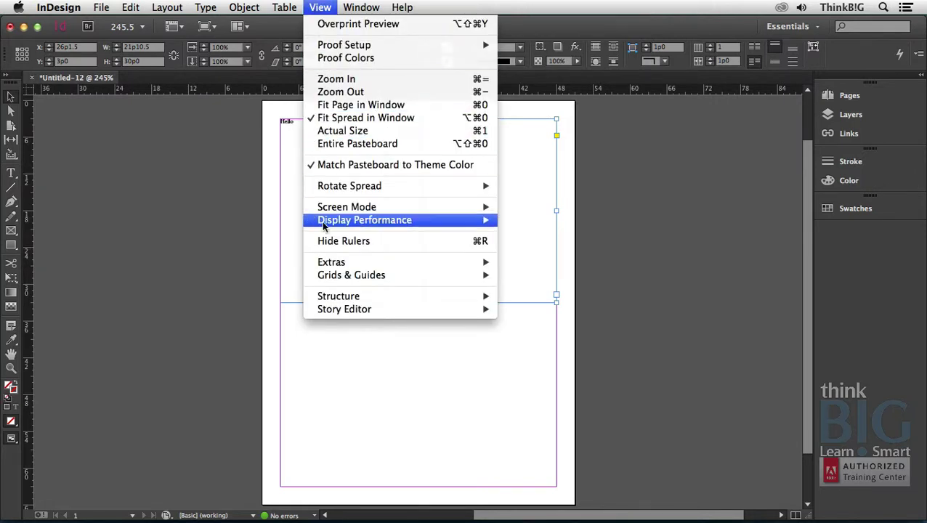
mouse_move(346, 262)
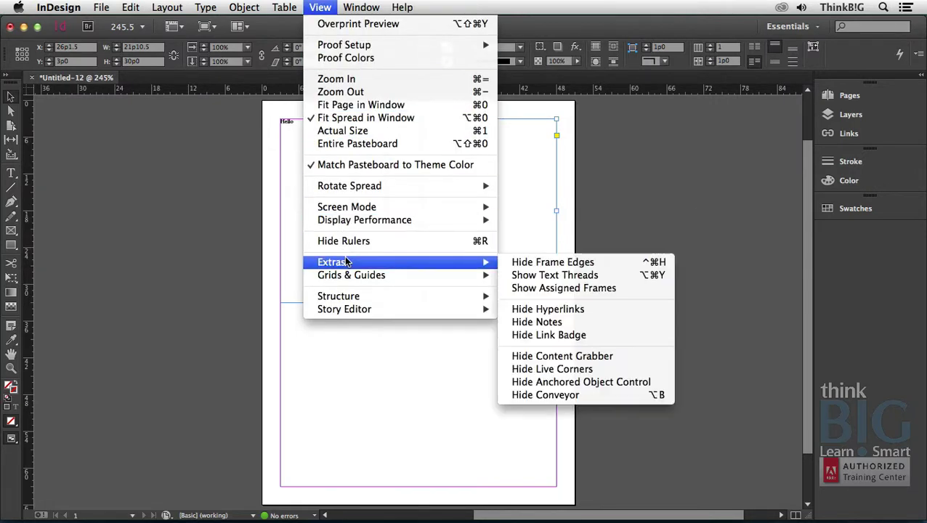
click(623, 277)
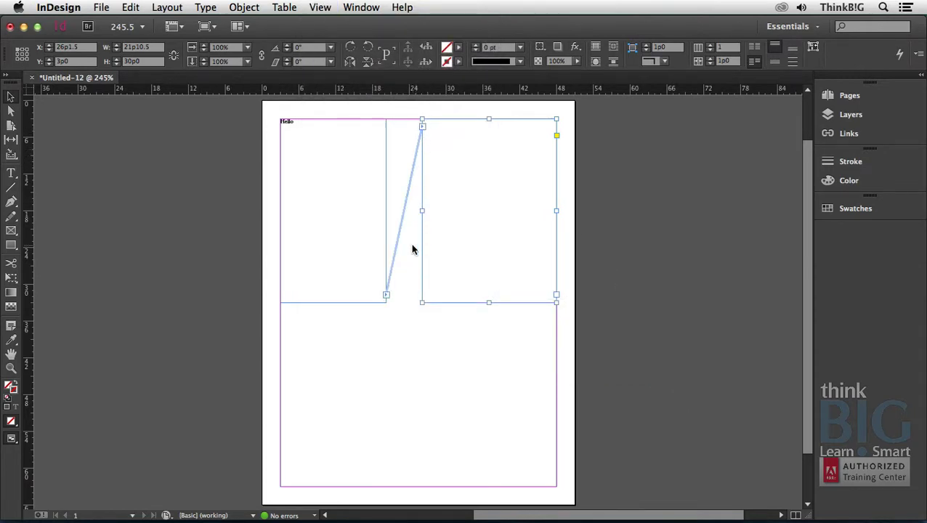
Step: Fill the Hello story with placeholder text flowing into the top-right frame
double_click(315, 128)
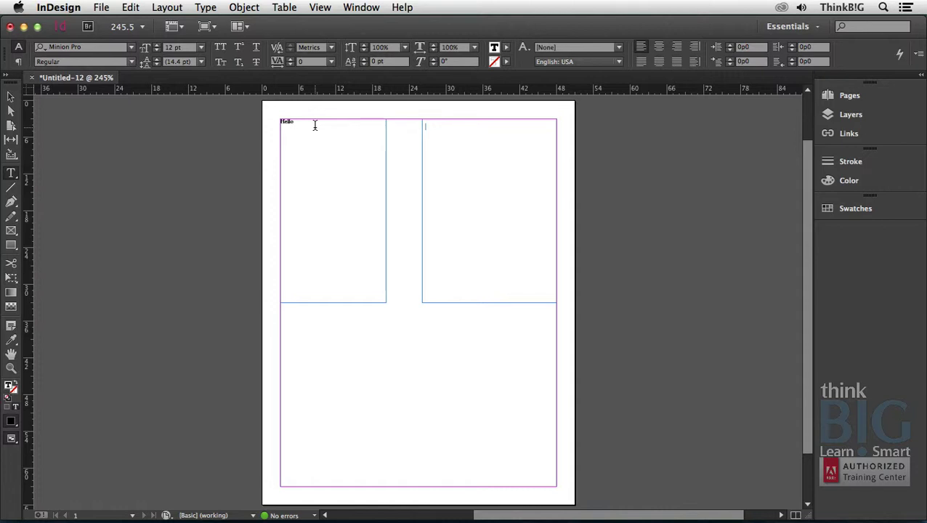
right_click(314, 128)
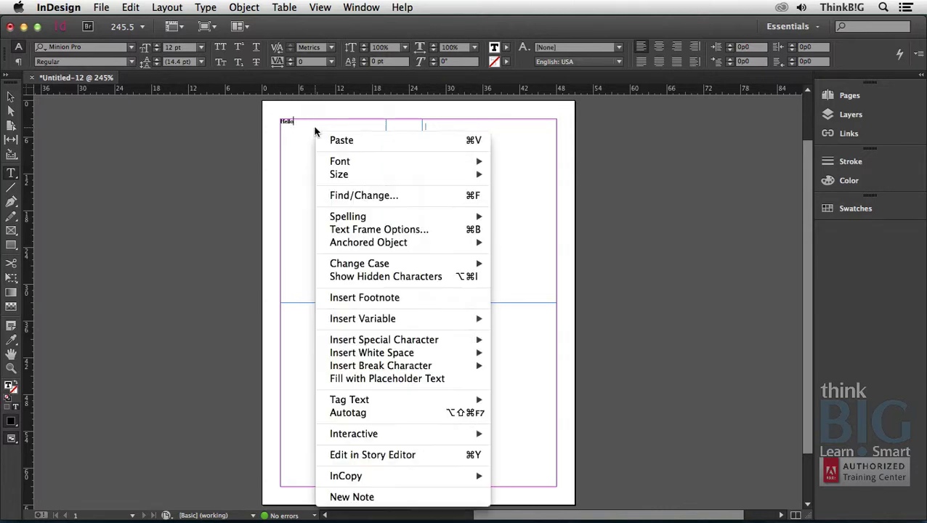
click(385, 378)
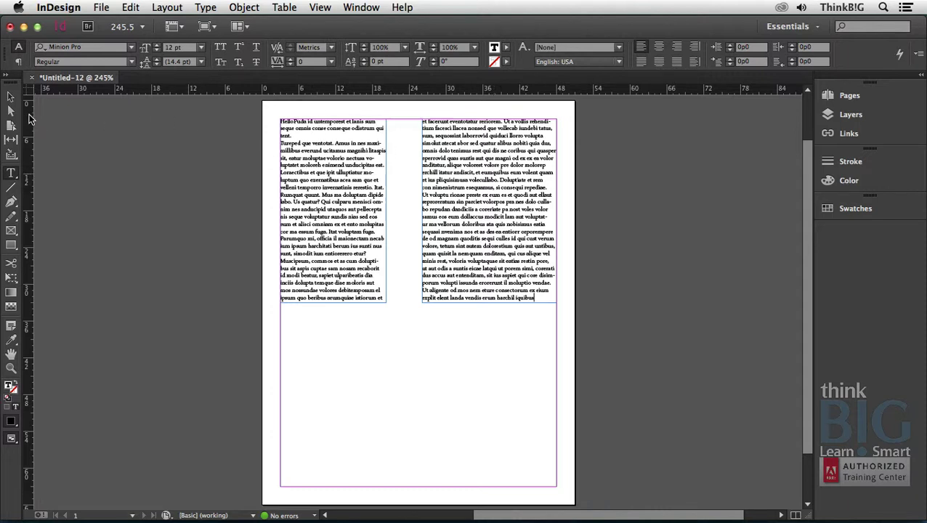
Step: Shorten the left text frame by dragging its bottom edge upward
click(11, 96)
click(327, 201)
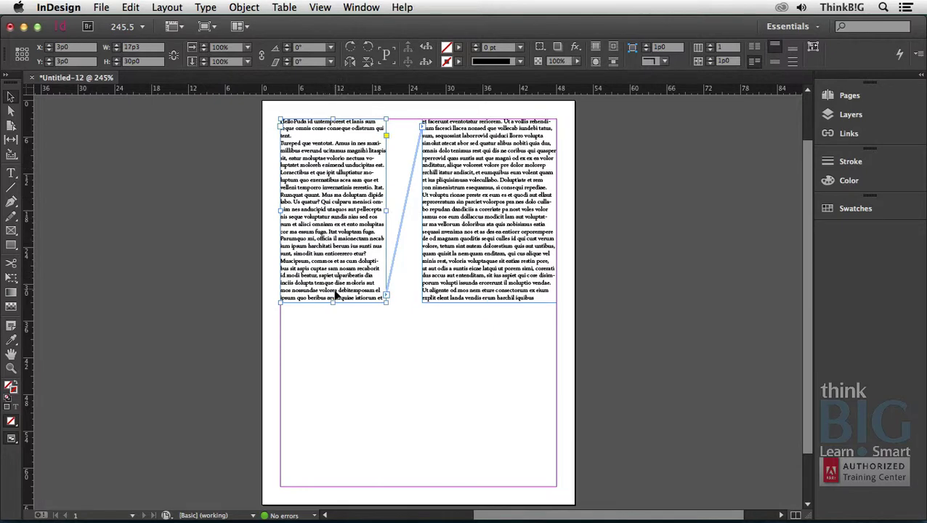
drag(332, 305, 334, 262)
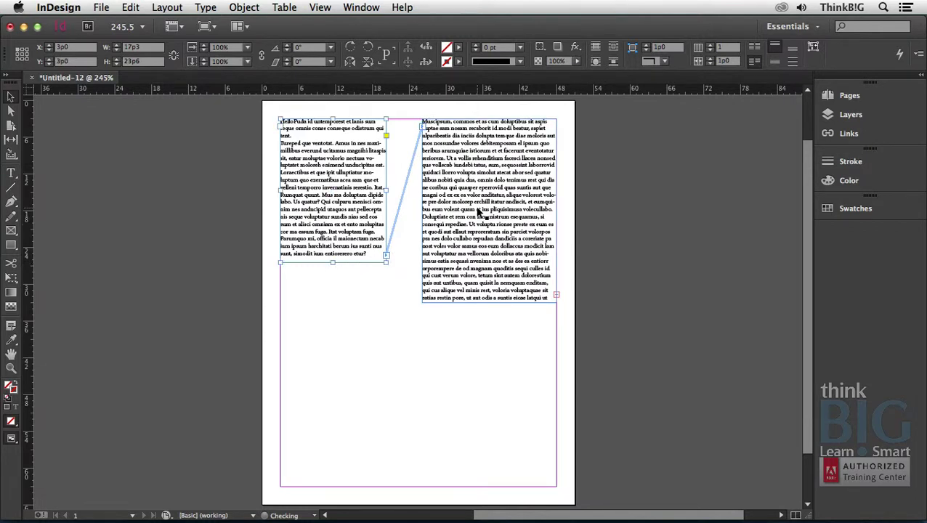
Step: Flow the right frame's overset text into a third 20p6.75 by 21p3 frame below
click(501, 250)
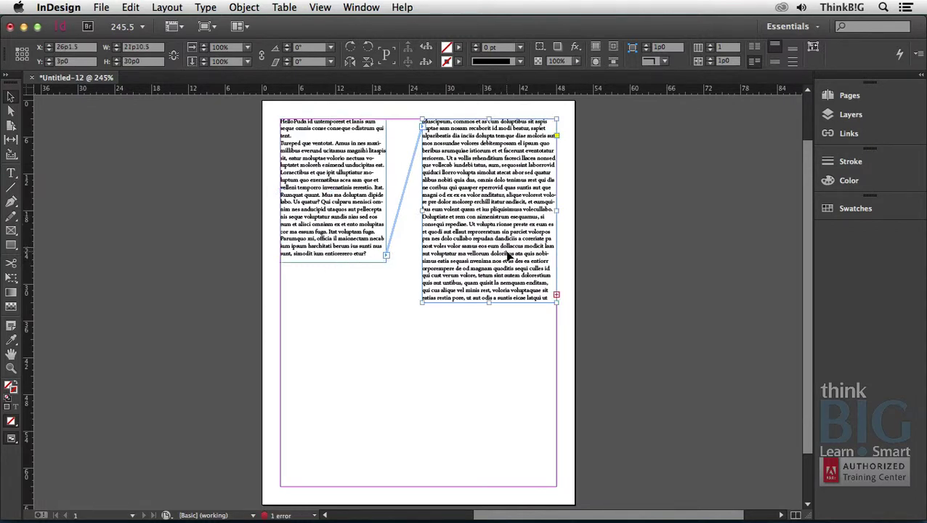
click(556, 295)
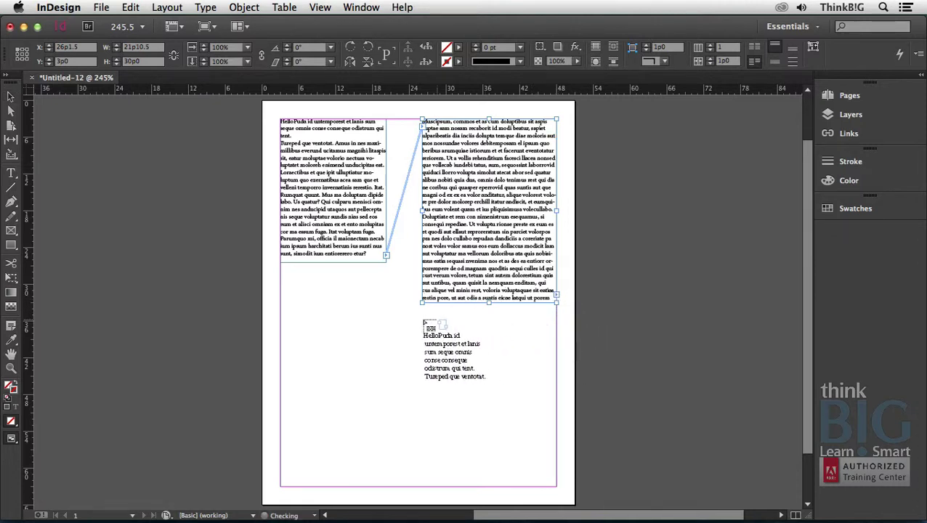
drag(363, 324, 489, 453)
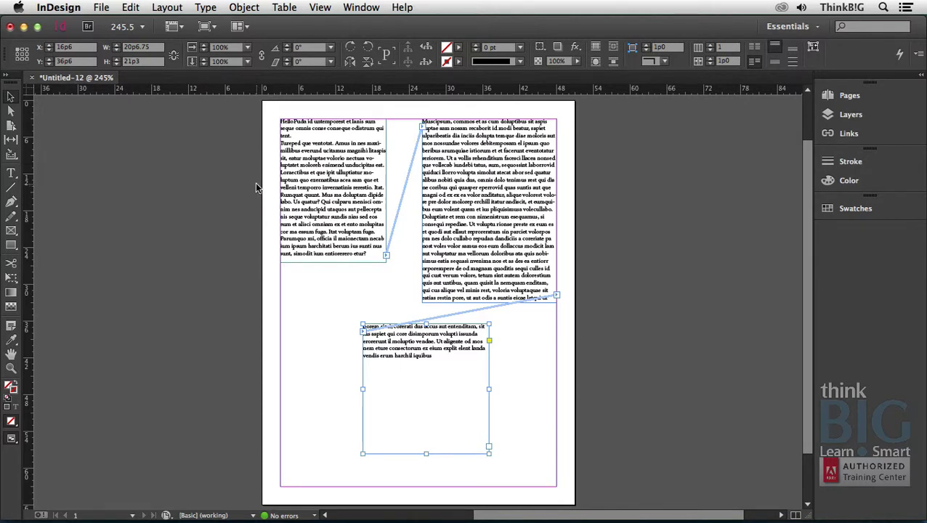
Step: Delete all three frames and choose Threading Text.rtf in the Place dialog
drag(254, 185, 531, 429)
key(Delete)
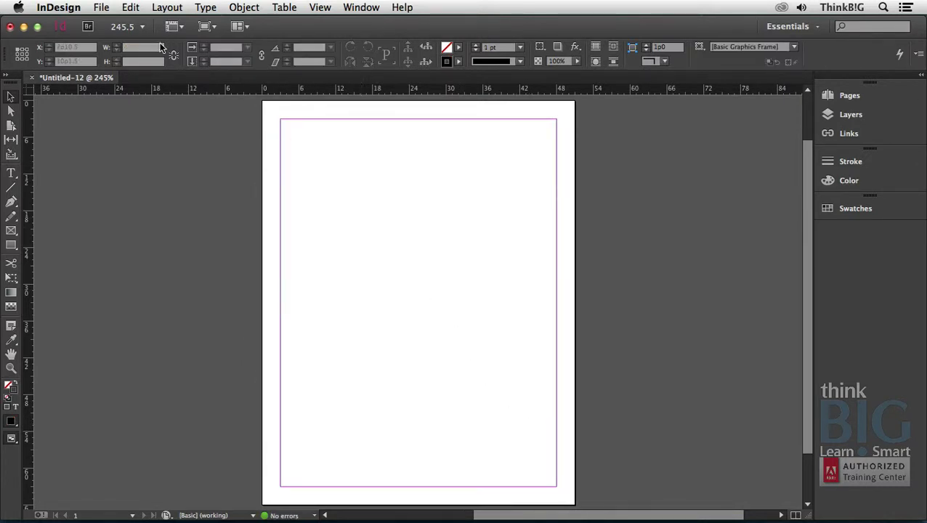
click(101, 8)
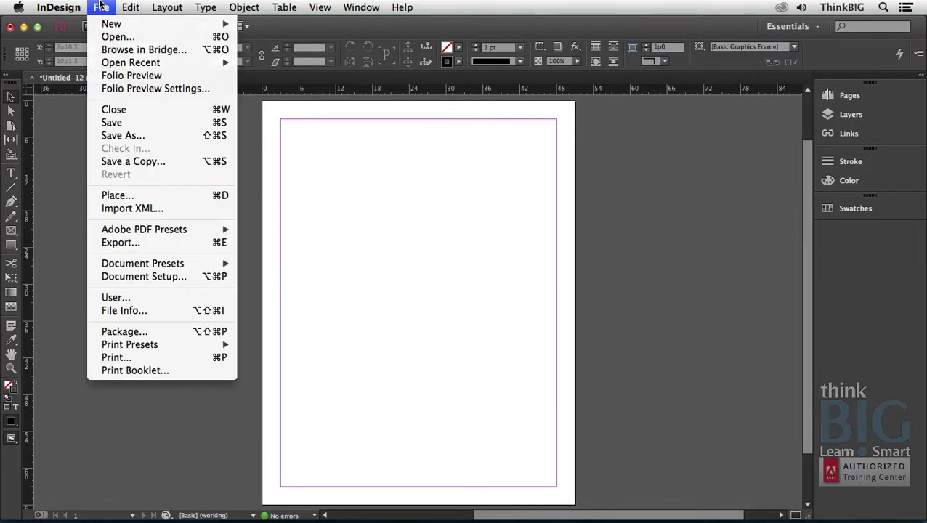
click(151, 195)
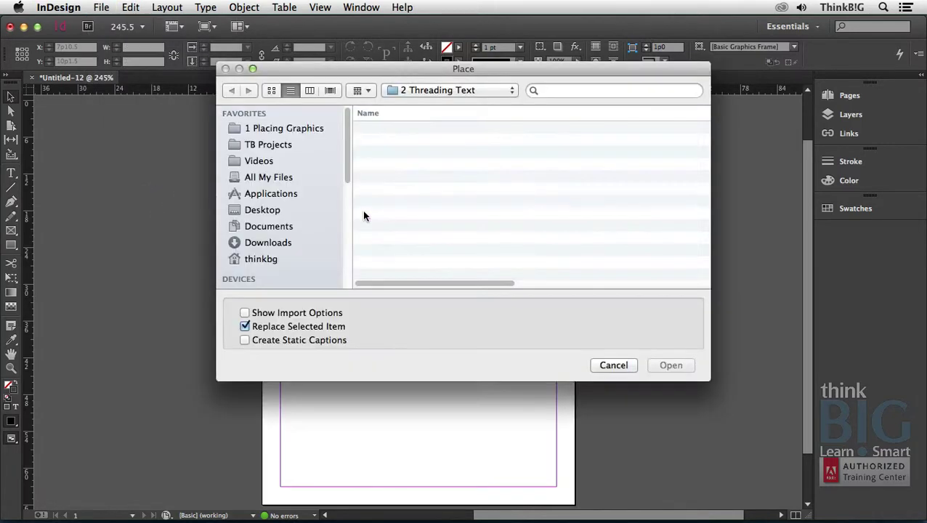
click(436, 190)
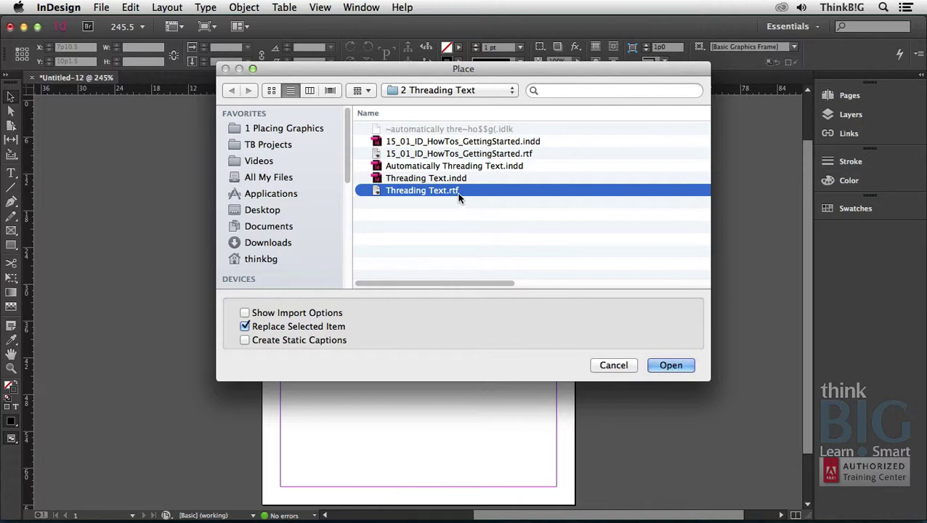
click(664, 365)
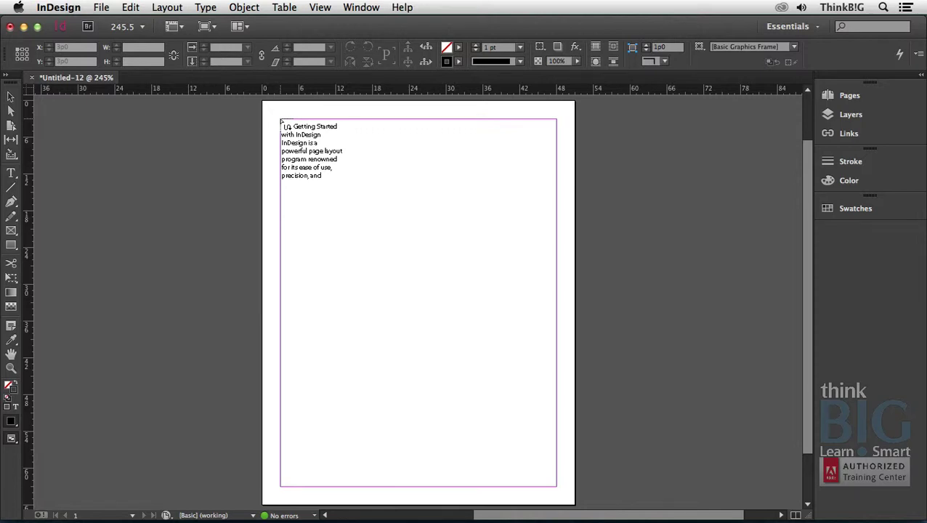
click(282, 120)
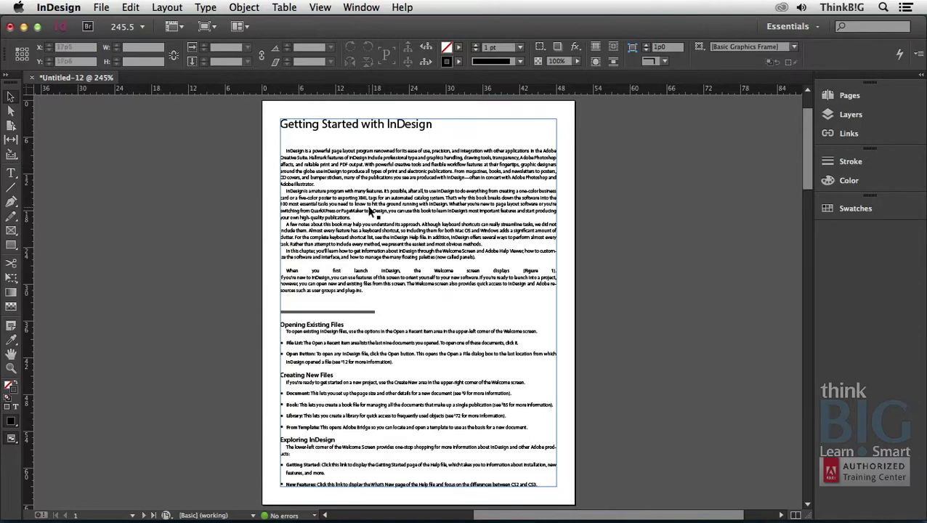
scroll(367, 207, down, 5)
scroll(367, 211, down, 15)
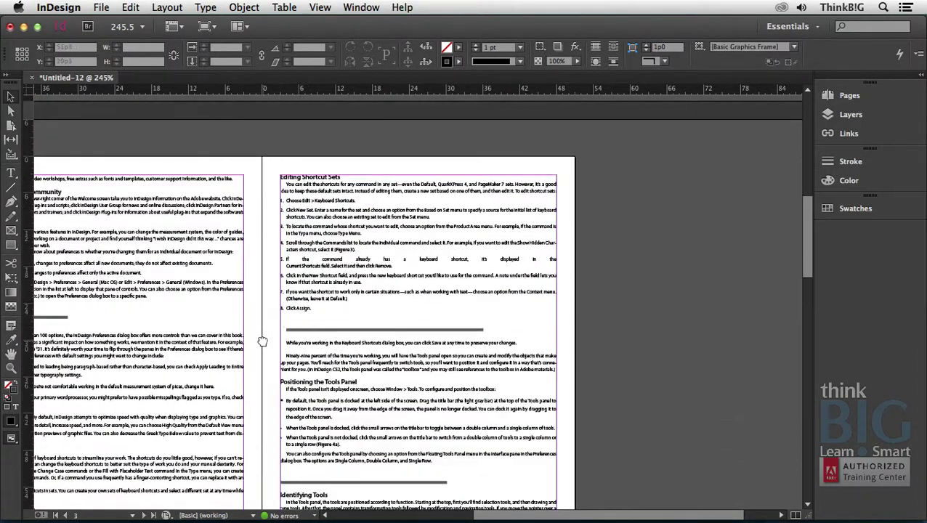
drag(262, 340, 435, 283)
scroll(435, 283, down, 20)
scroll(435, 283, down, 8)
scroll(435, 284, down, 12)
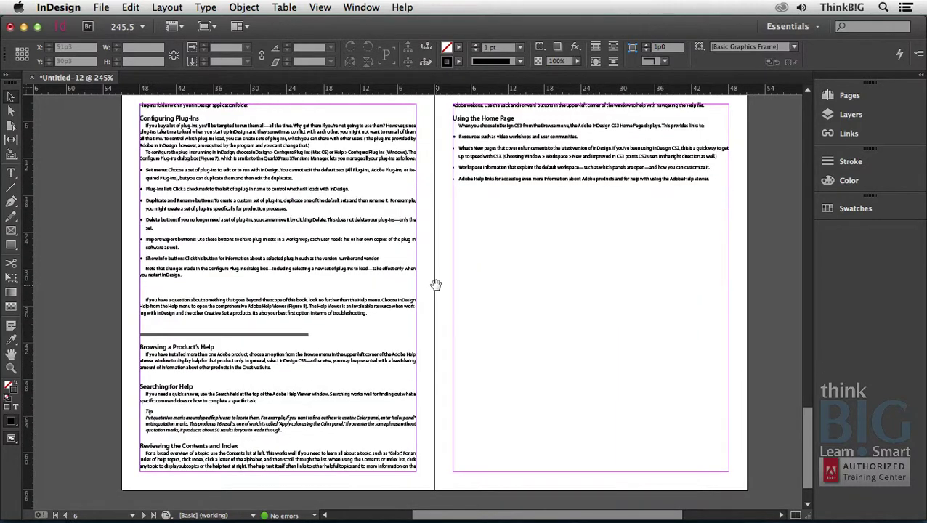
scroll(435, 284, up, 2)
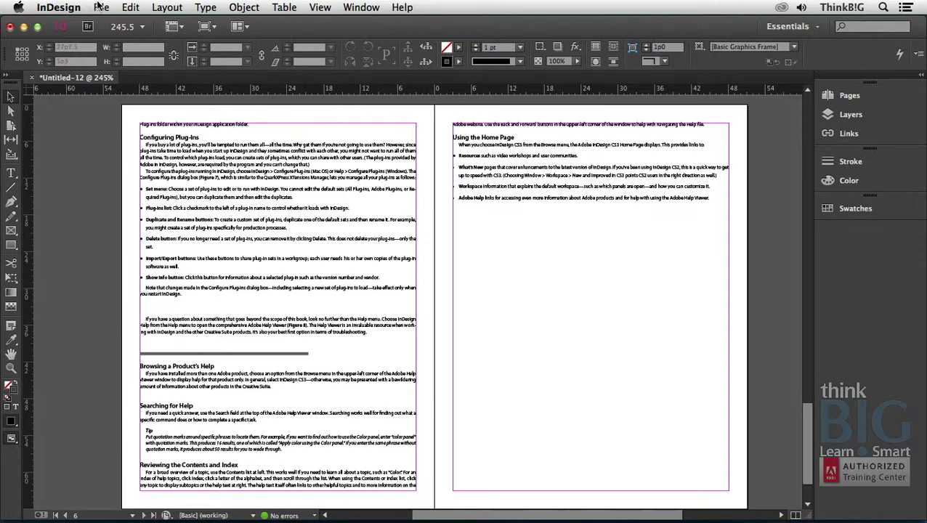
Step: Reopen Threading Text.indd from the recent files list
click(101, 7)
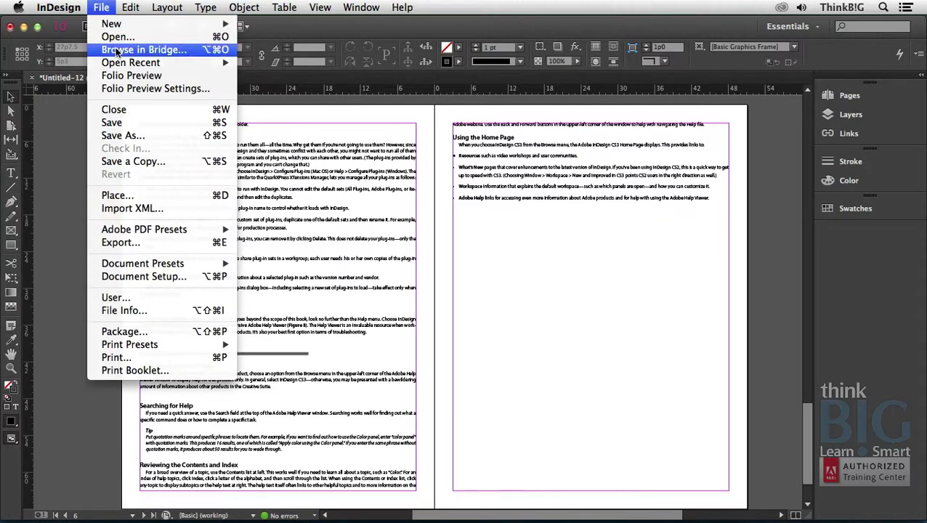
mouse_move(124, 62)
click(284, 63)
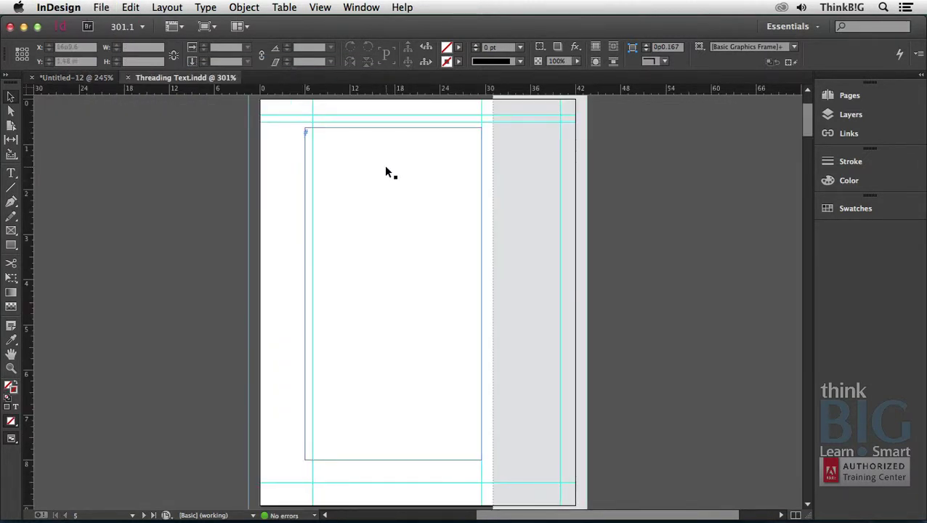
Step: Select the first text frame and scroll through the pages to follow its thread
click(349, 159)
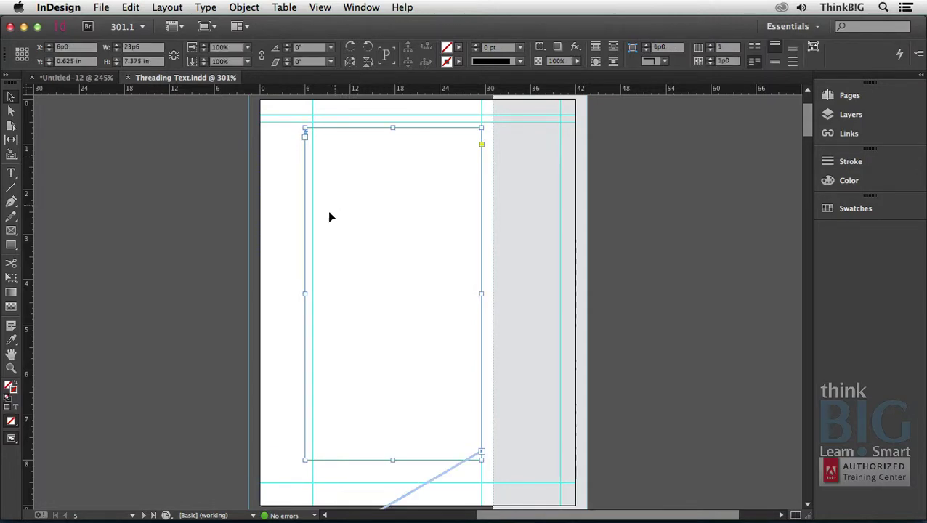
scroll(225, 279, down, 1)
scroll(225, 276, down, 8)
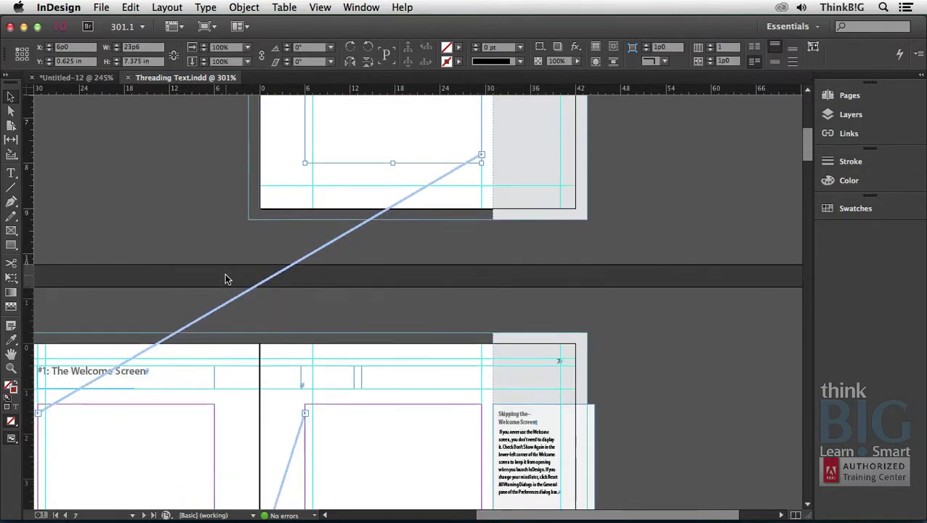
scroll(224, 278, down, 3)
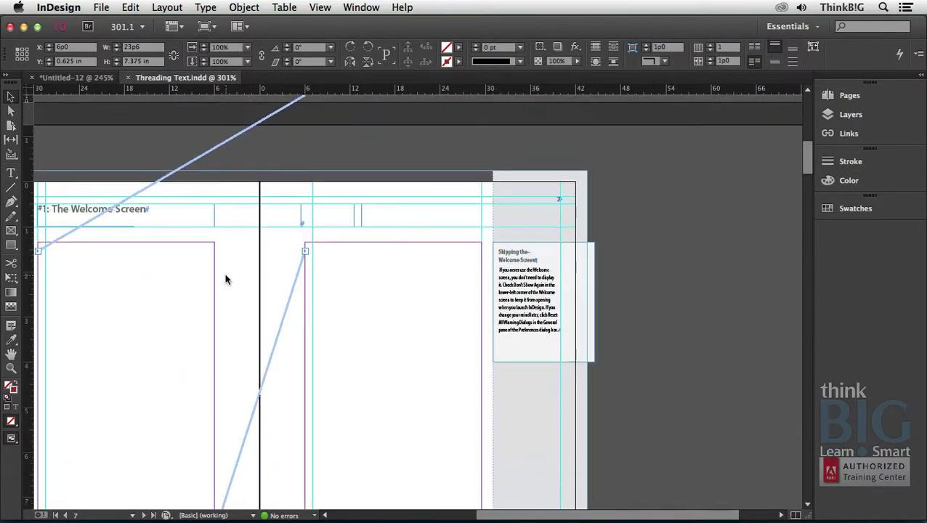
scroll(225, 278, up, 6)
scroll(224, 276, up, 5)
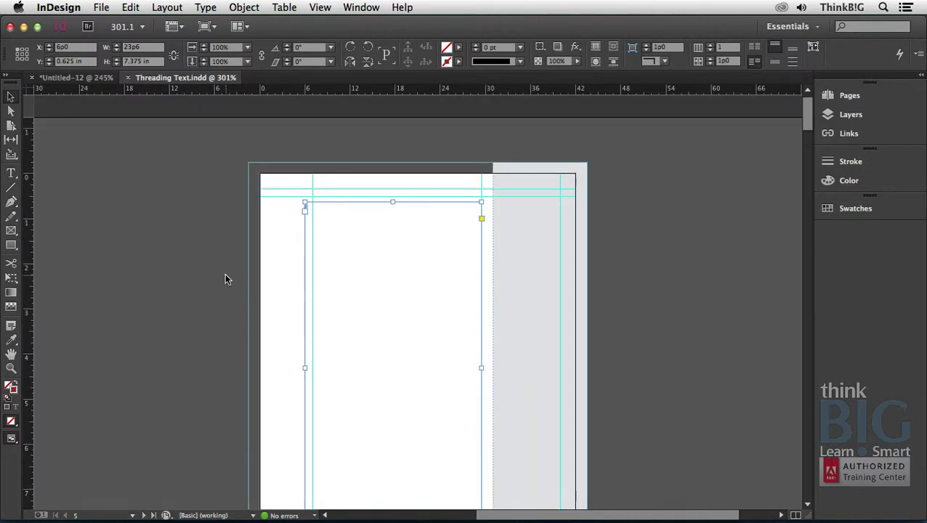
Step: Place Threading Text.rtf into the empty first frame, starting with 'Getting Started with InDesign'
click(394, 235)
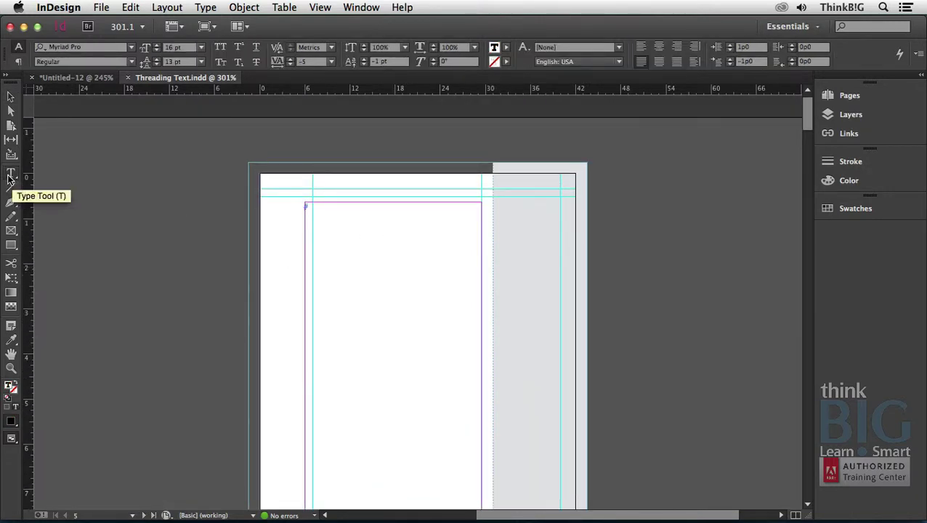
click(111, 7)
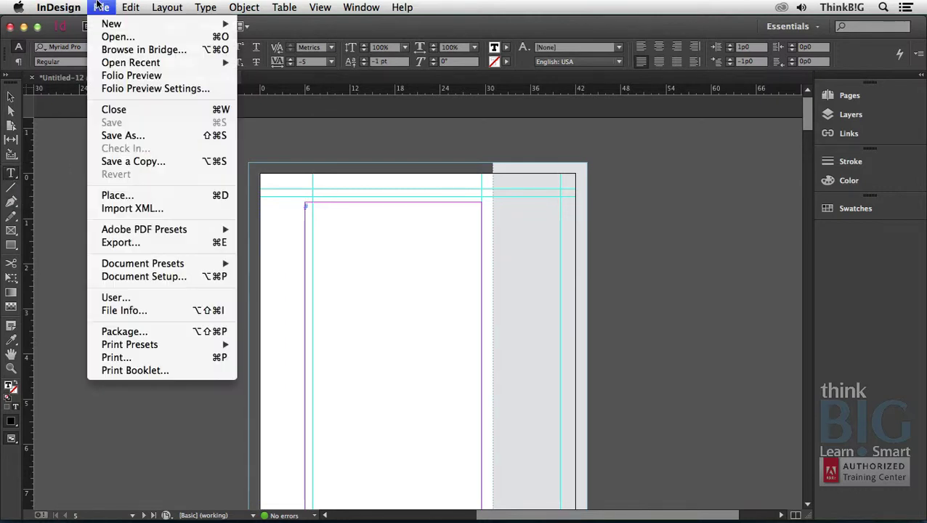
click(117, 196)
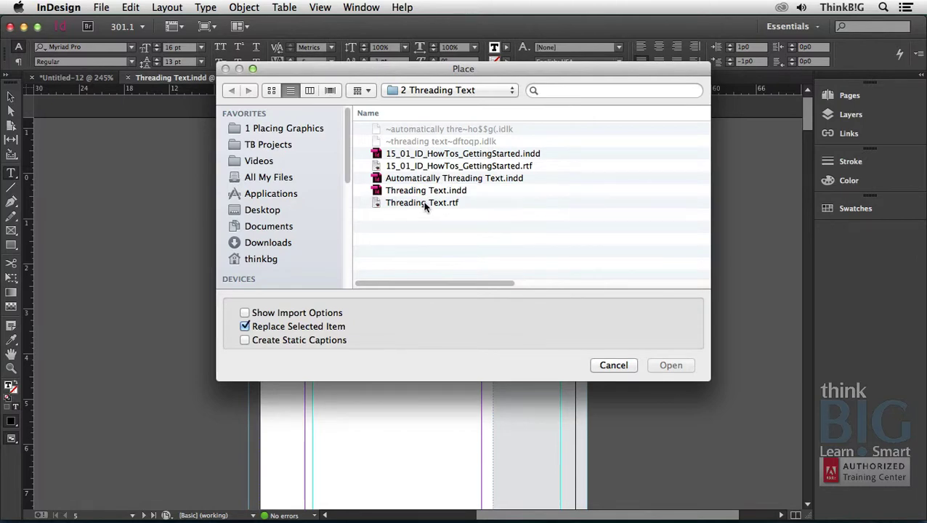
click(425, 204)
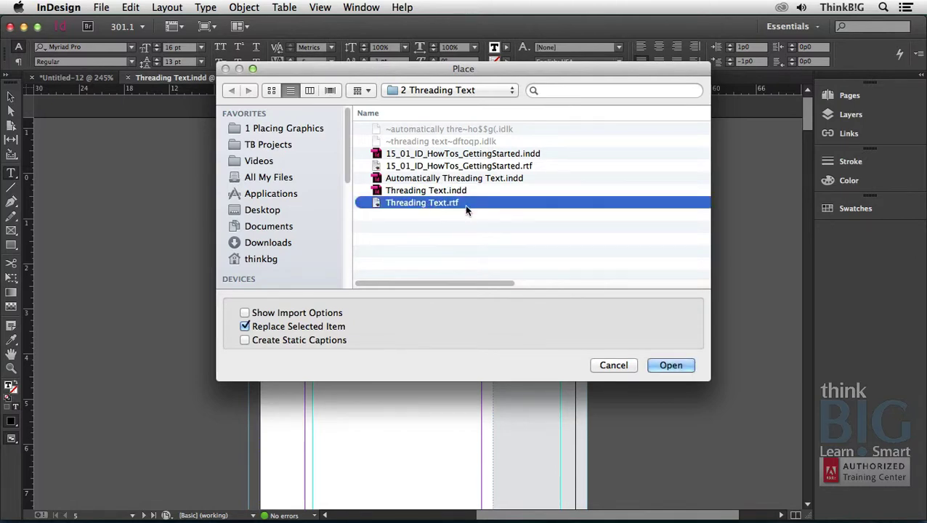
click(671, 366)
click(408, 312)
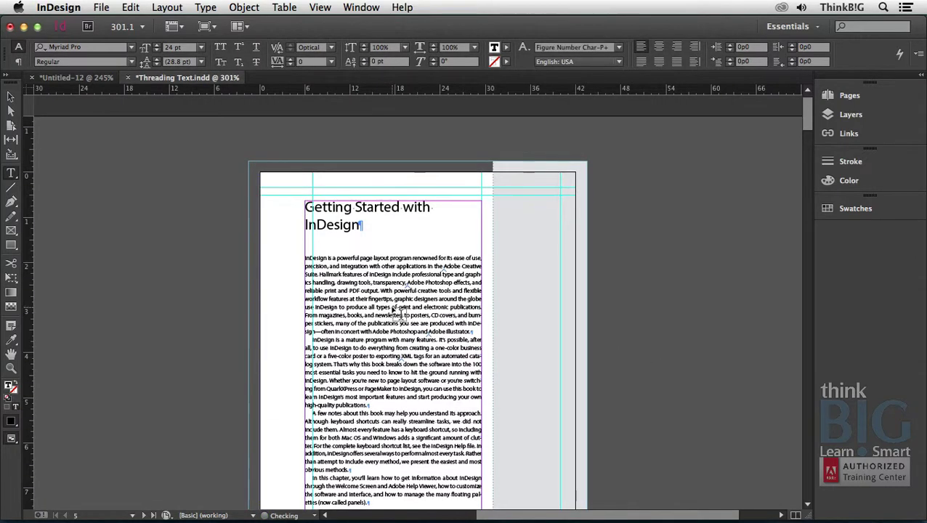
scroll(399, 314, down, 10)
key(super+minus)
key(super+minus)
key(super+minus)
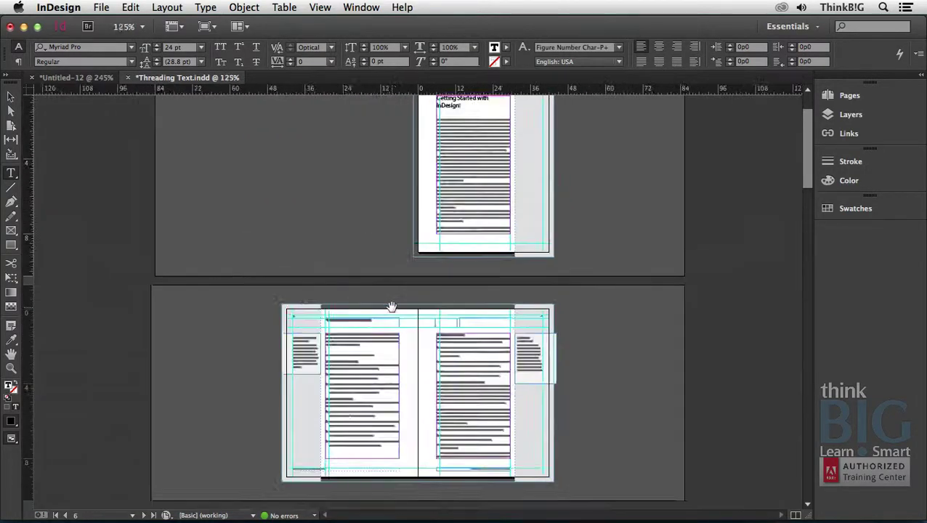
key(super+minus)
scroll(422, 312, down, 4)
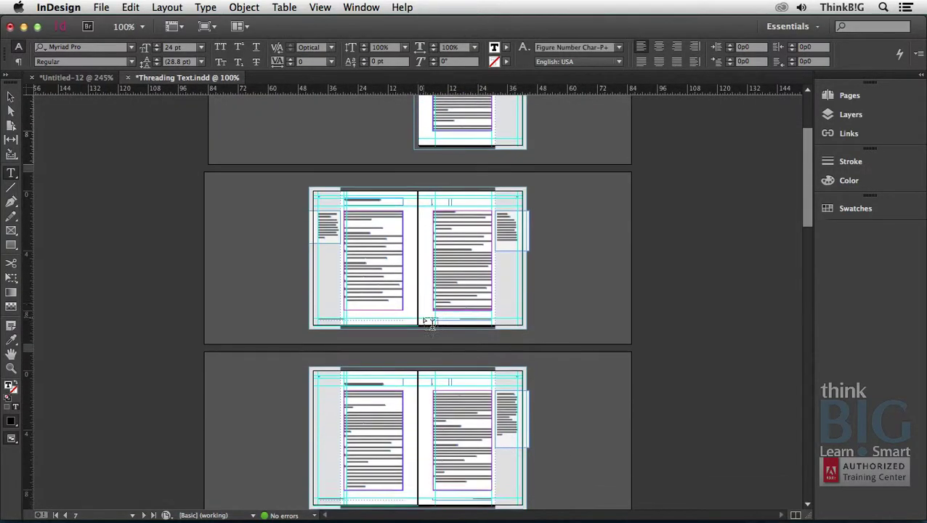
key(super+equal)
key(super+equal)
key(super+equal)
key(super+equal)
key(super+equal)
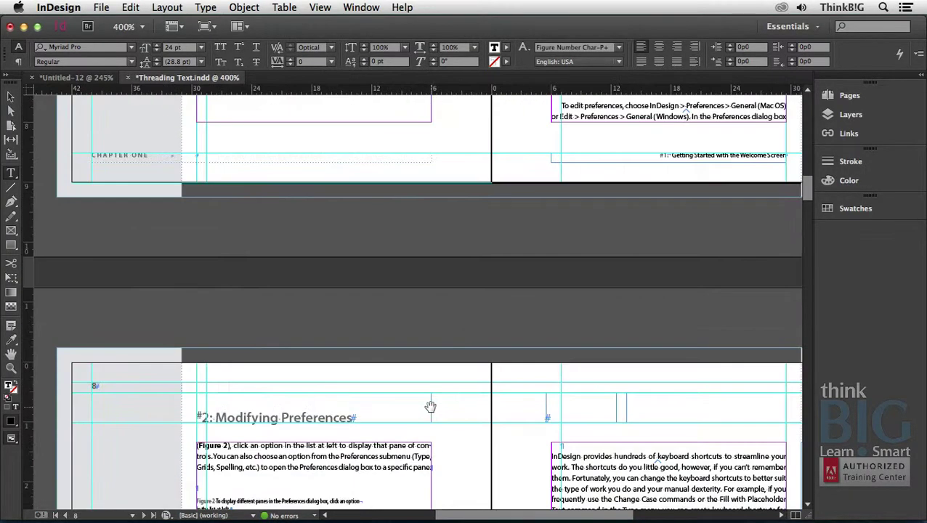
scroll(425, 397, down, 5)
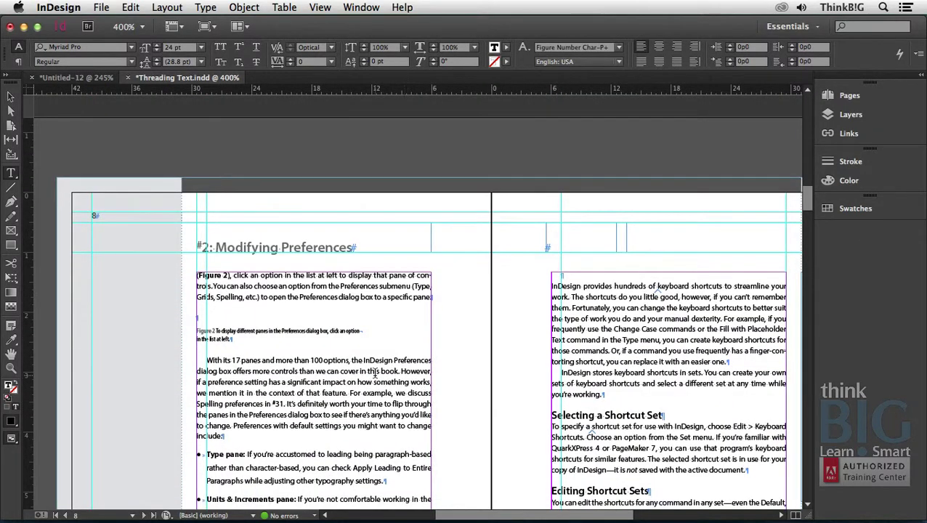
click(375, 371)
scroll(376, 374, down, 3)
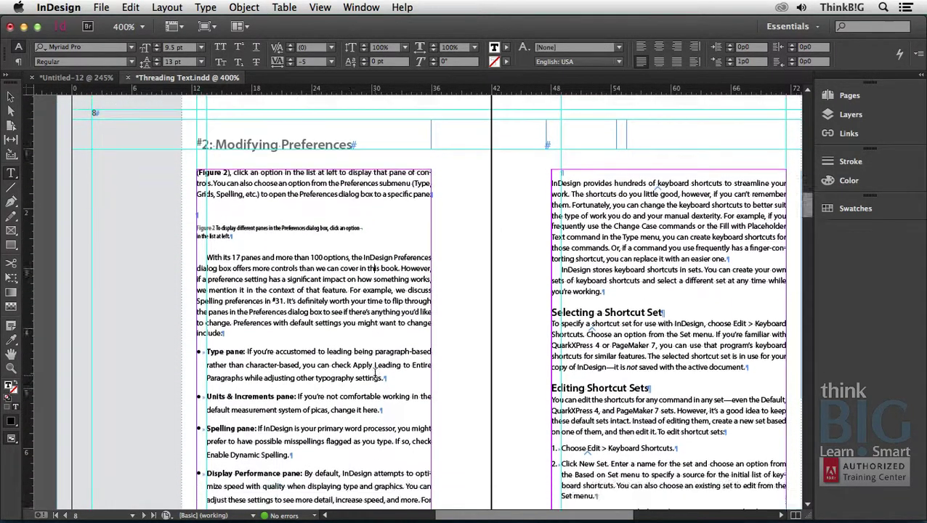
scroll(375, 374, down, 5)
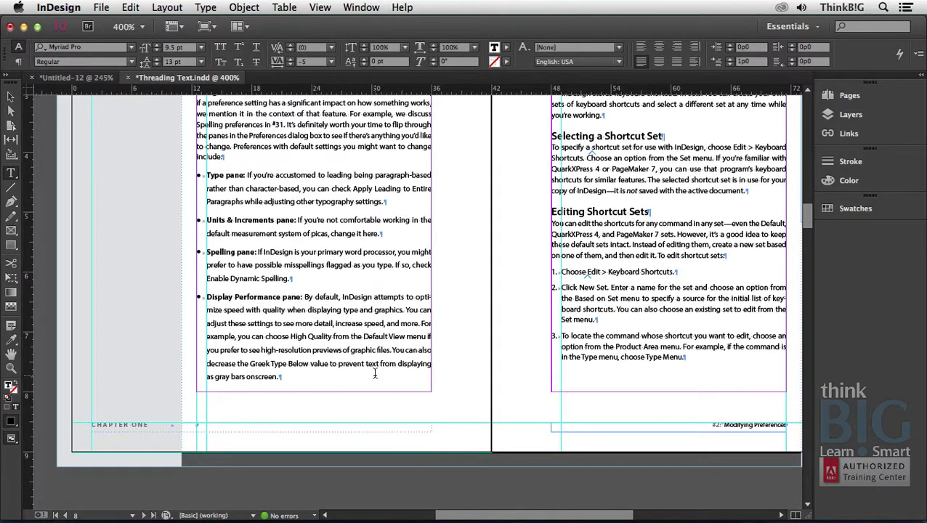
scroll(374, 373, down, 4)
scroll(375, 373, down, 8)
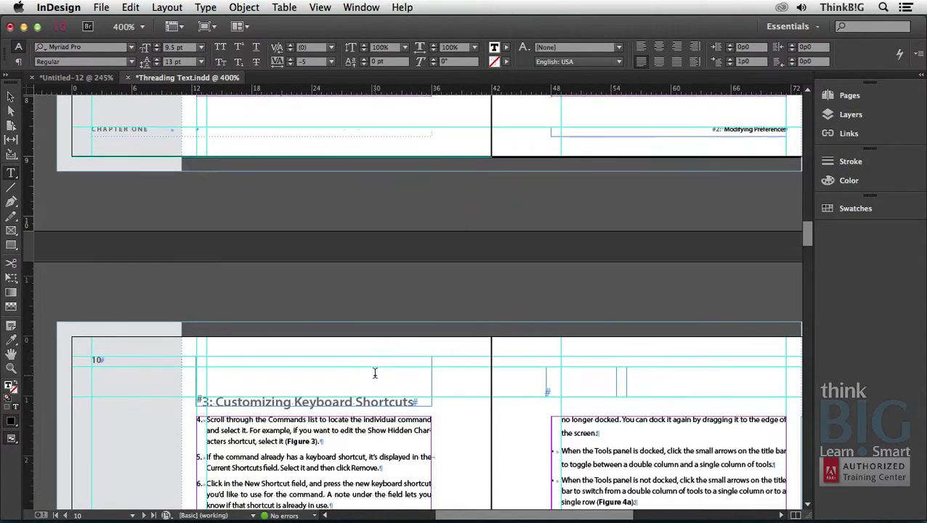
scroll(375, 373, down, 6)
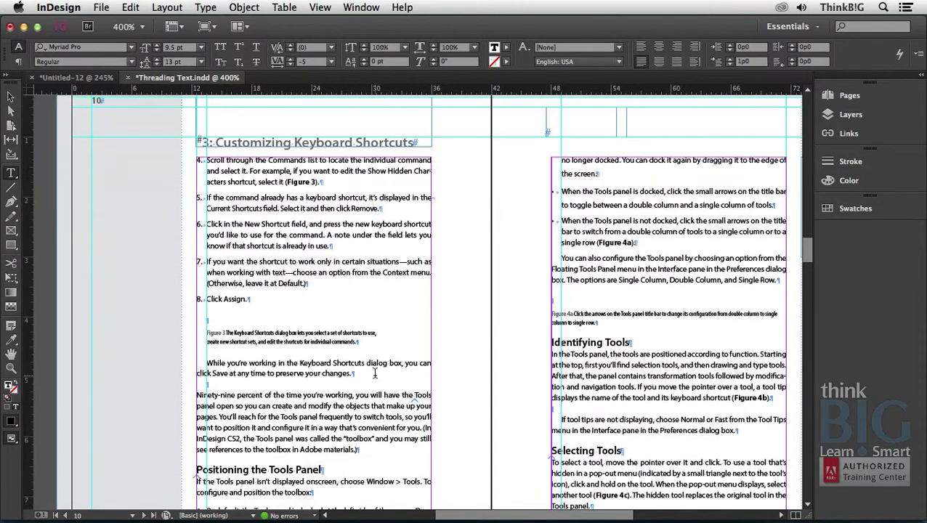
scroll(375, 373, down, 5)
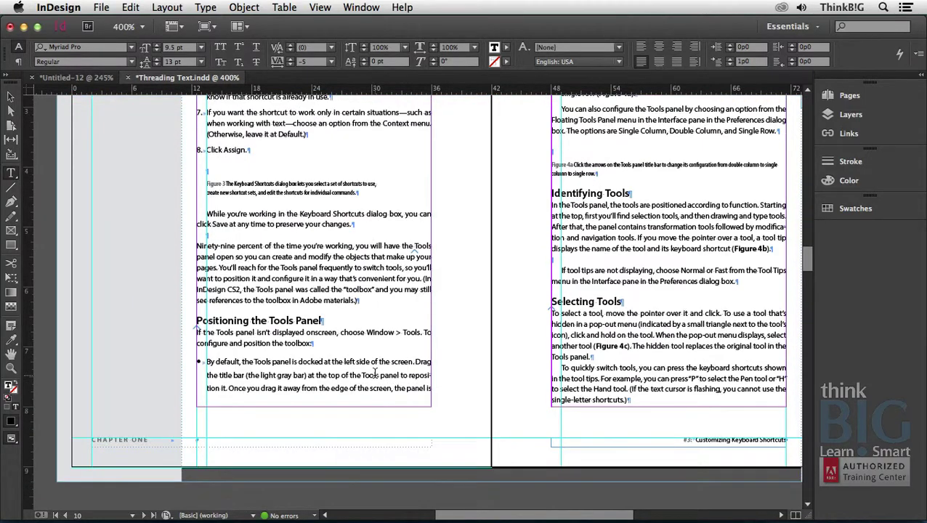
scroll(375, 372, down, 7)
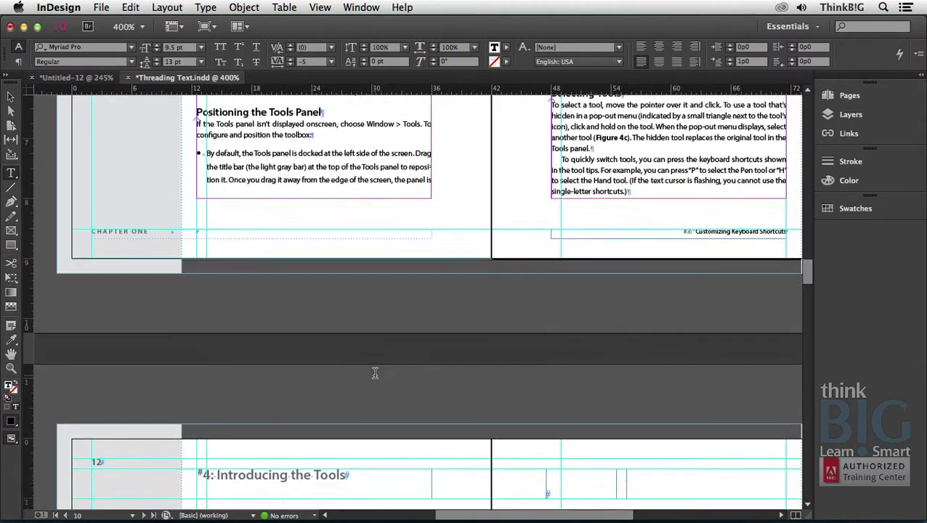
scroll(375, 374, down, 12)
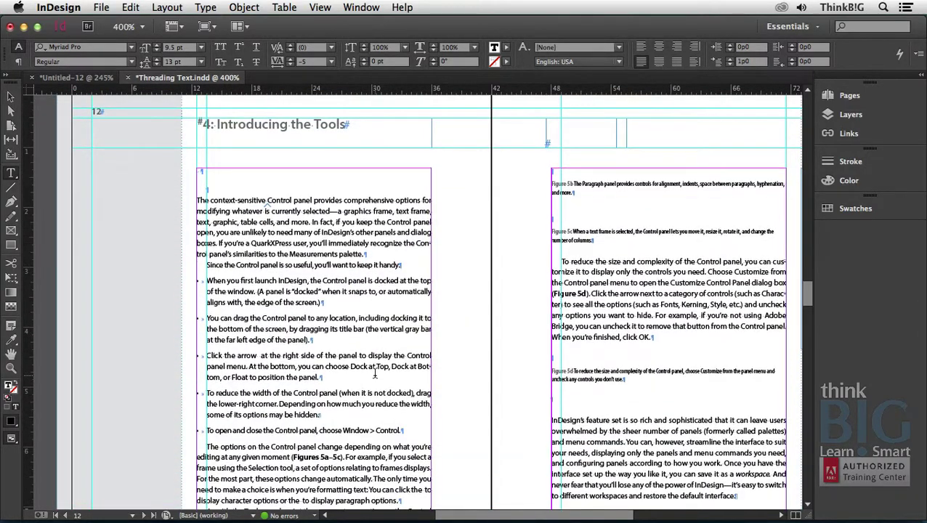
scroll(375, 373, down, 2)
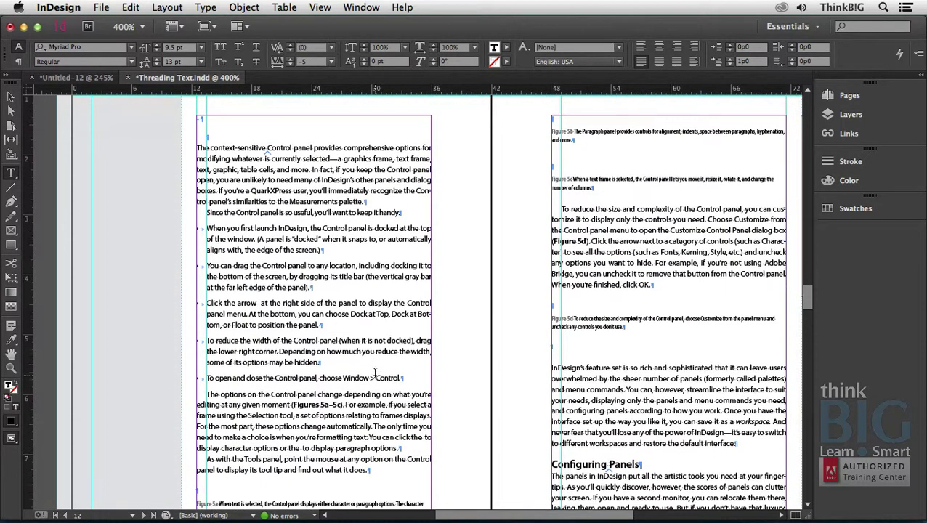
scroll(375, 372, down, 5)
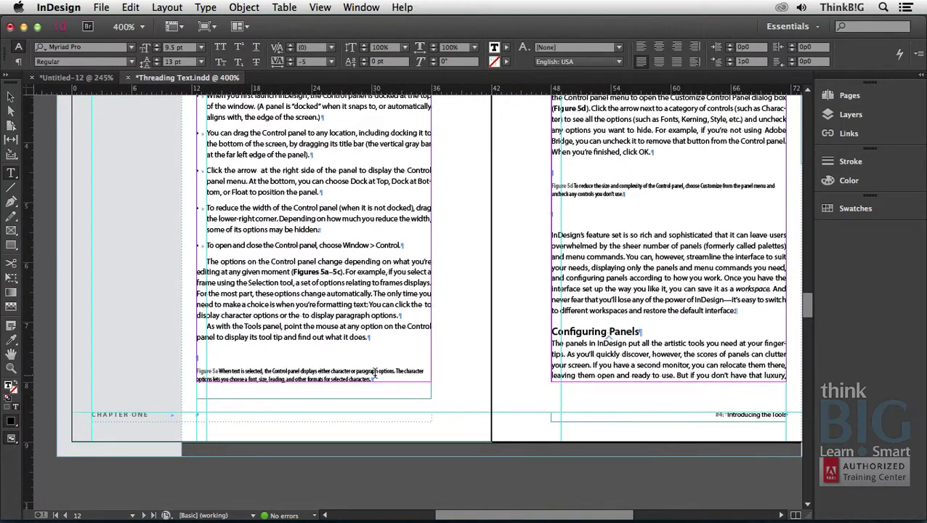
scroll(375, 373, up, 3)
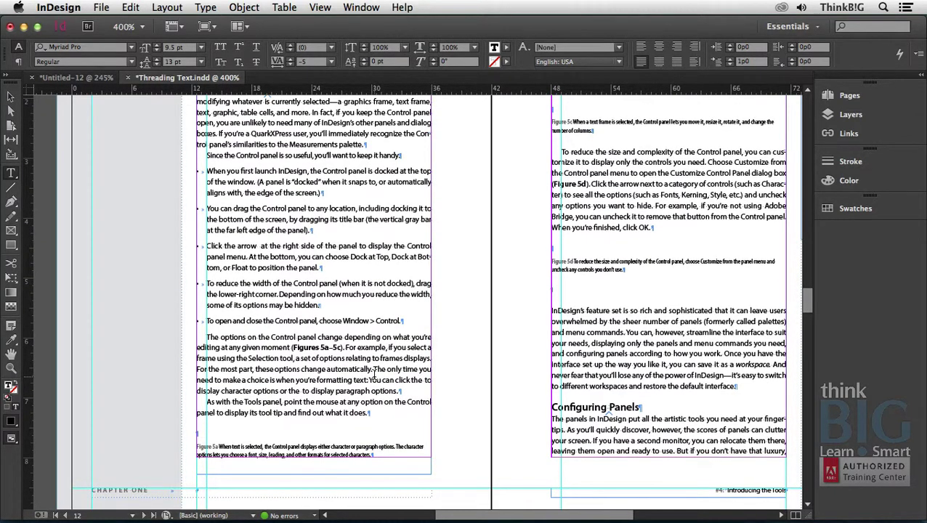
Step: Leave text editing in InDesign and switch to Safari's ThinkBIG Learn Smart homepage
key(Escape)
key(super+Tab)
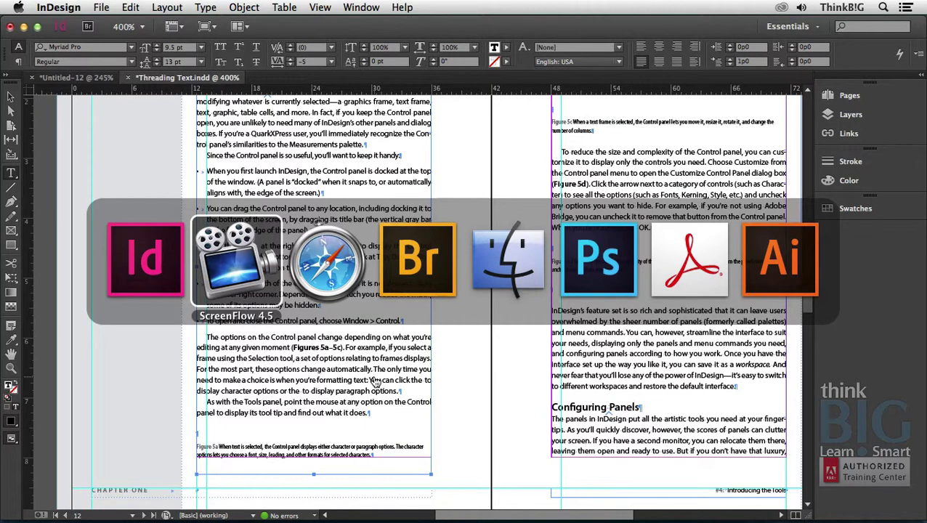
key(super+Tab)
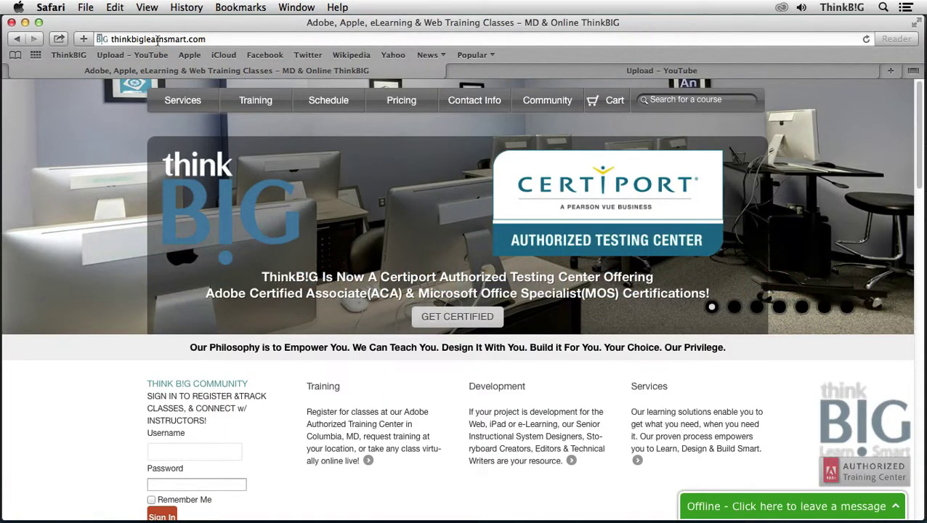